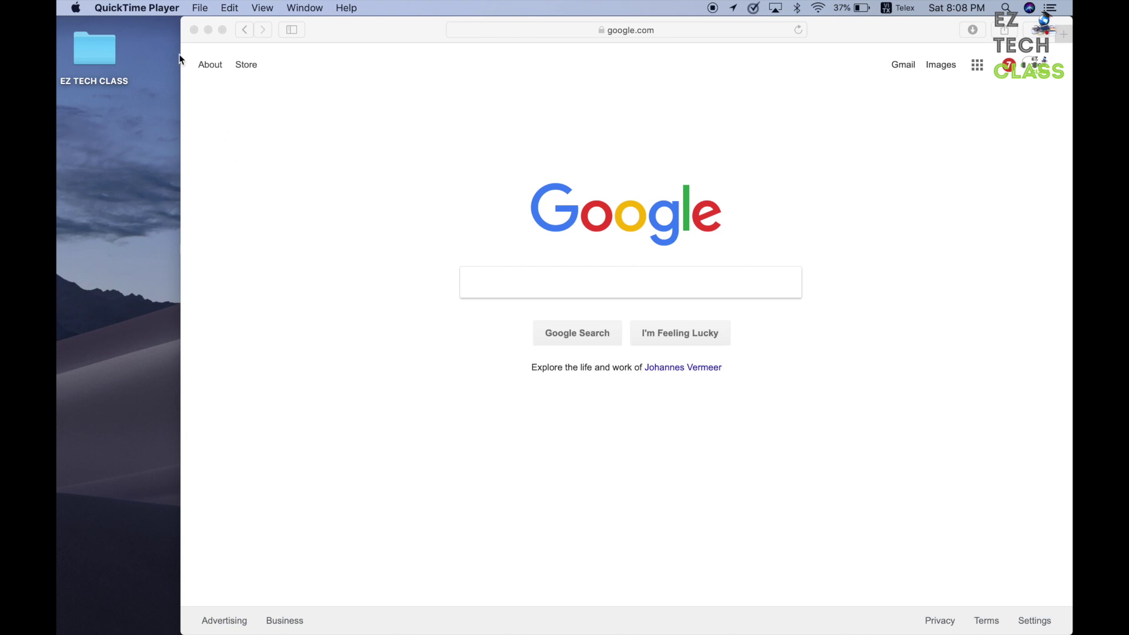
pyautogui.click(200, 7)
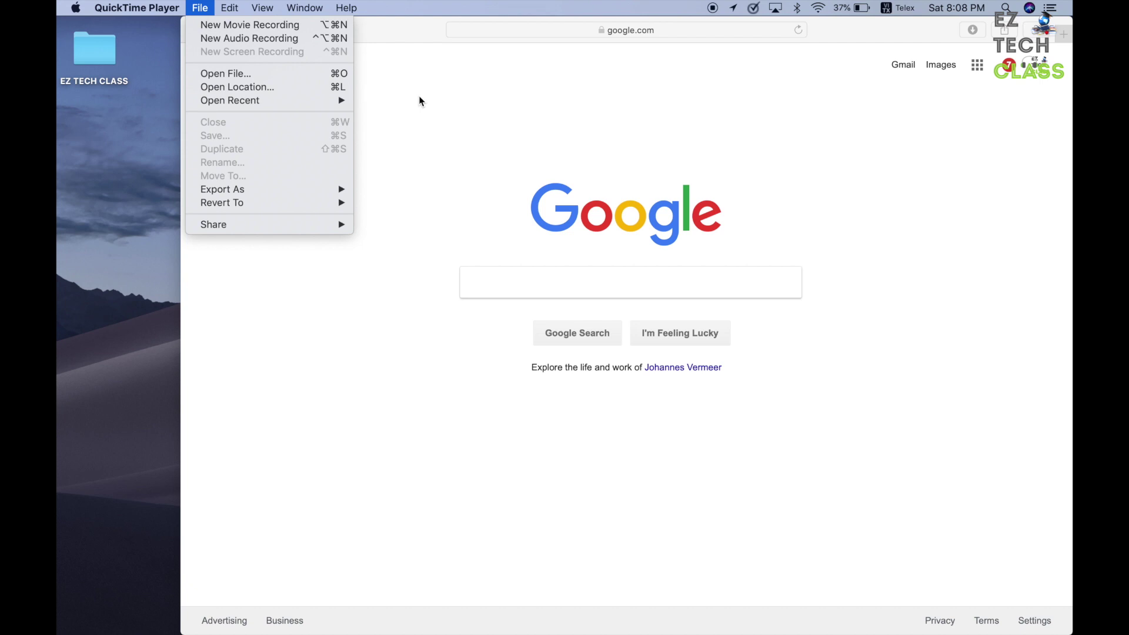
pyautogui.click(481, 114)
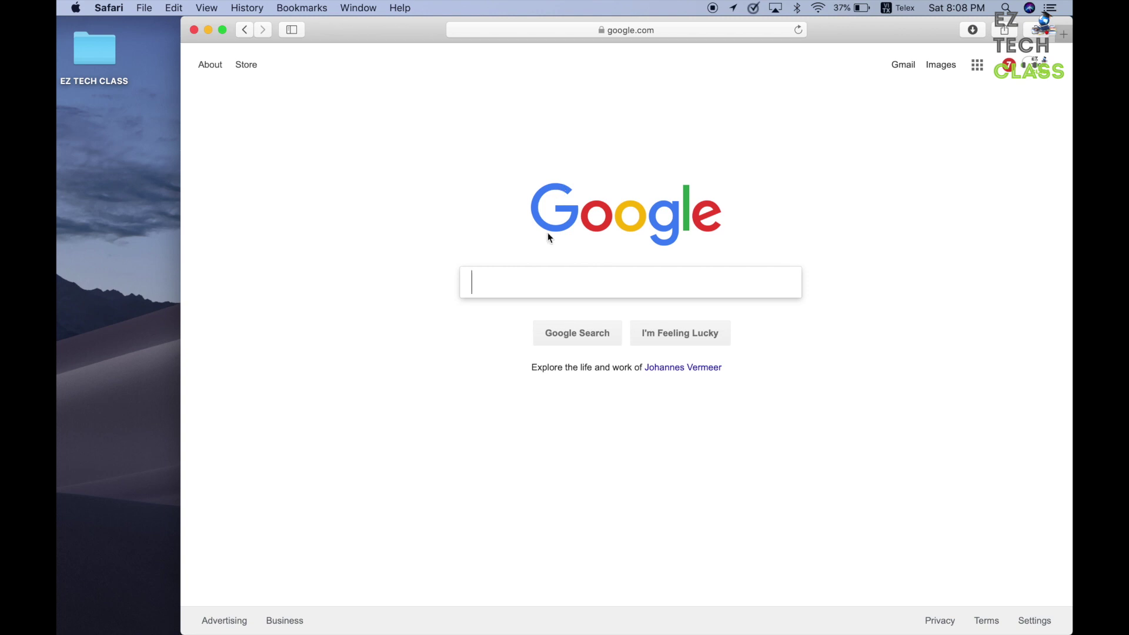
# Step: Search Google for "i show you audio" and open the shinywhitebox help article on installing iShowU Audio Capture
pyautogui.write('i show')
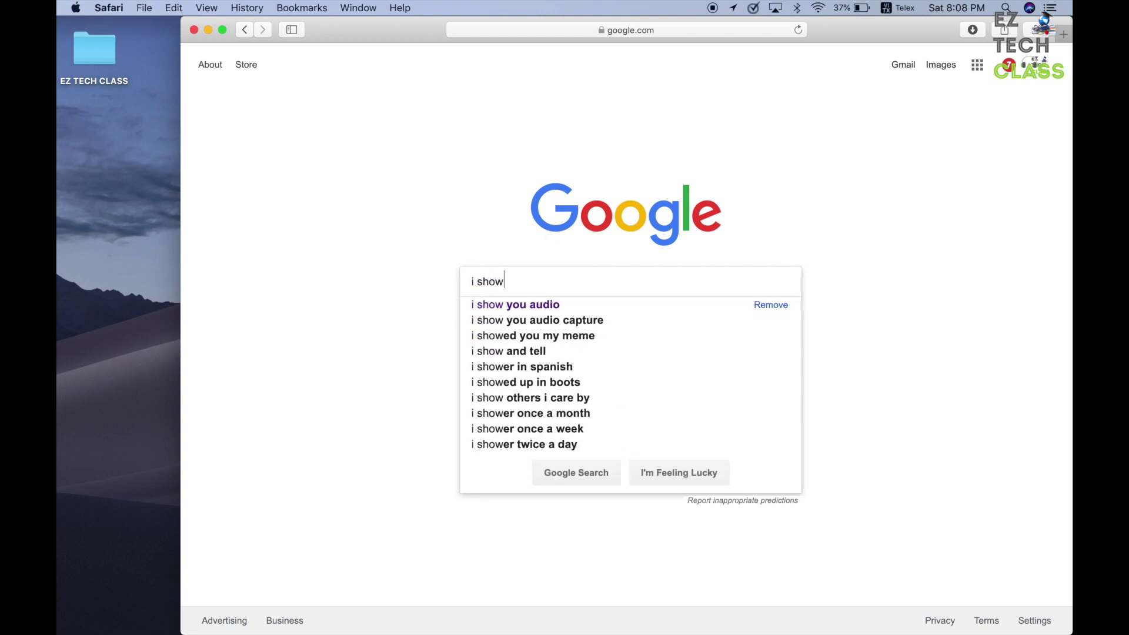
pyautogui.press('Down')
pyautogui.press('Return')
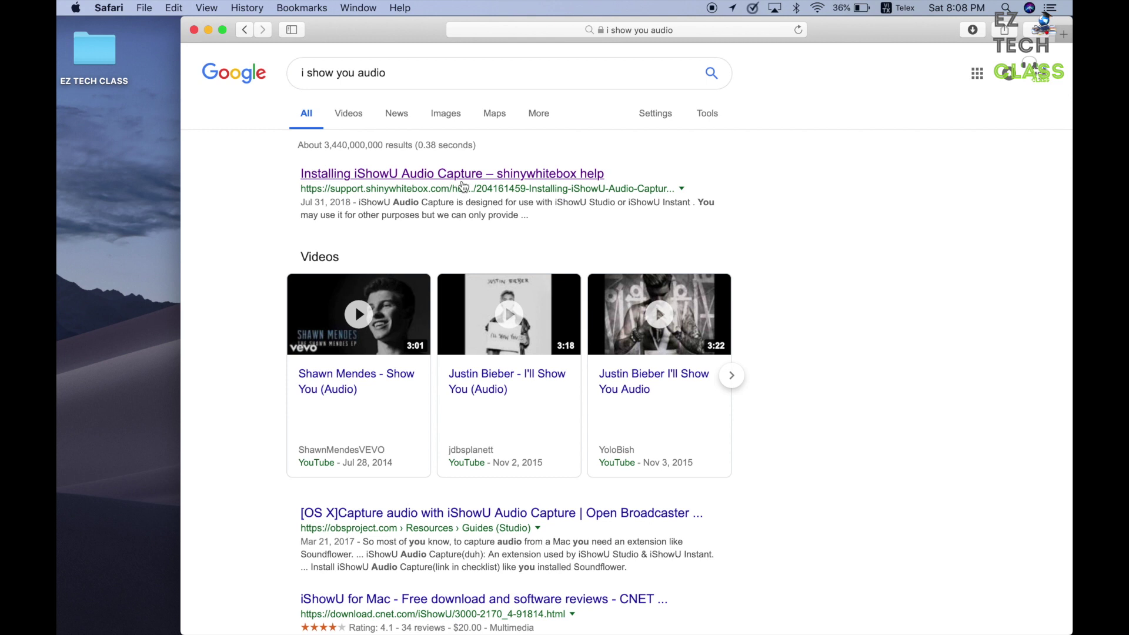
pyautogui.click(571, 176)
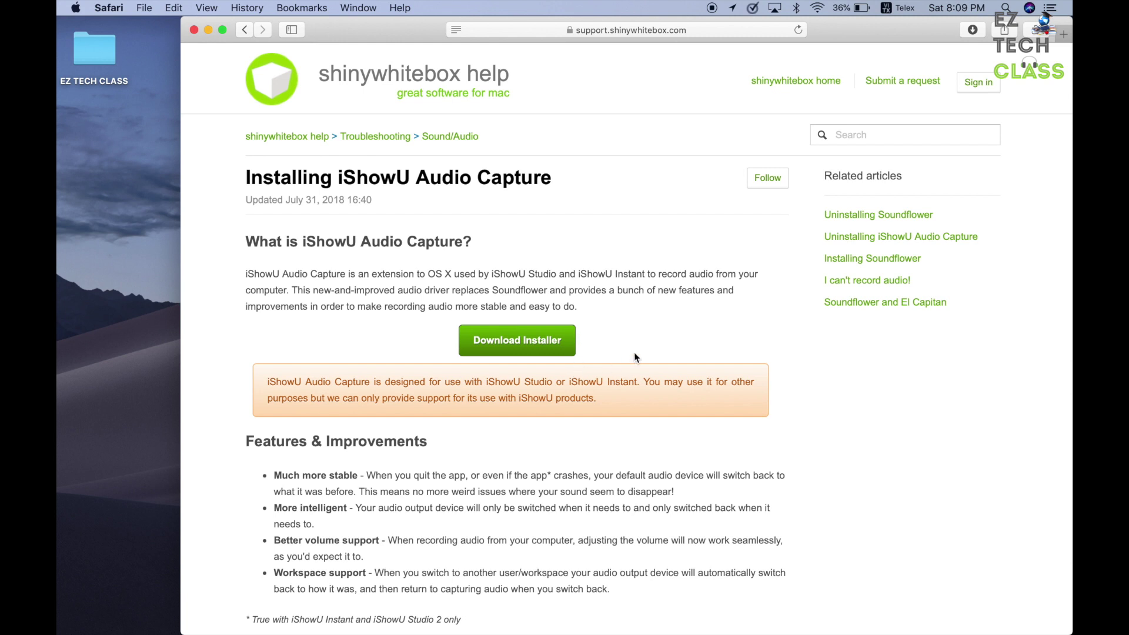
# Step: Download the iShowU Audio Capture installer, open iShowUAudioCapture-1.0.2.dmg and launch iShowU Audio Capture.pkg
pyautogui.click(547, 340)
pyautogui.click(973, 30)
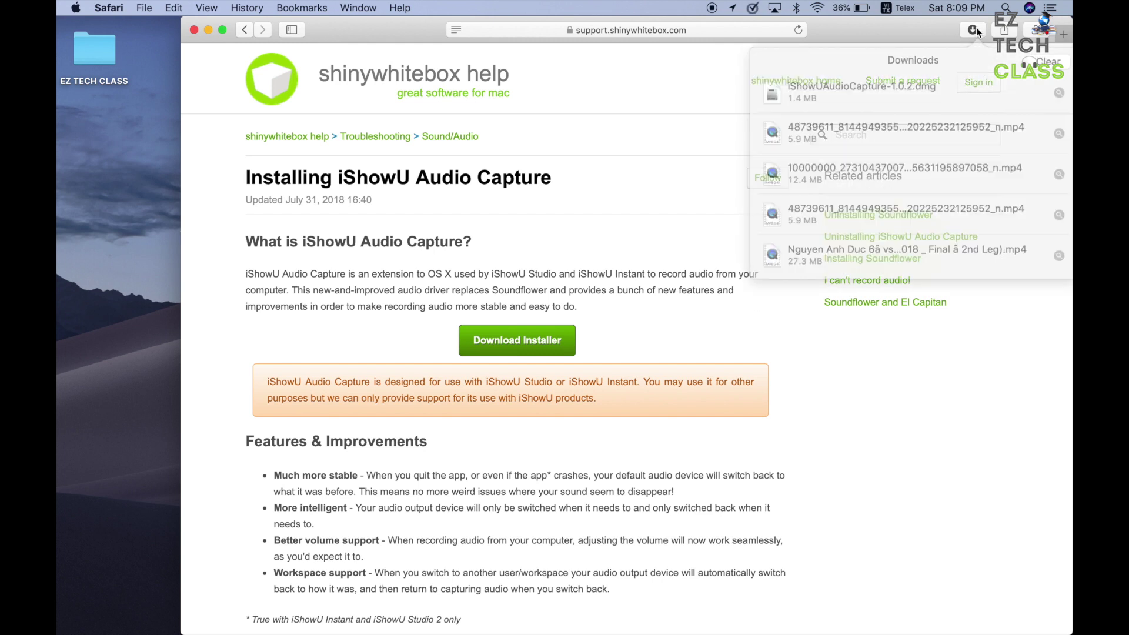
pyautogui.doubleClick(899, 82)
pyautogui.doubleClick(369, 135)
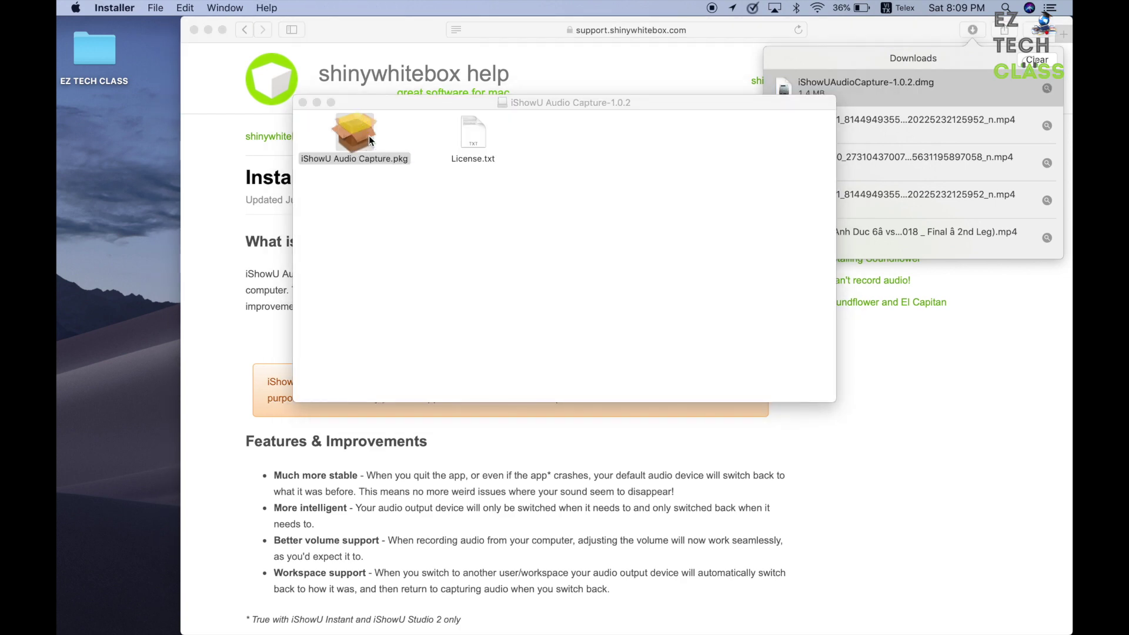
pyautogui.click(753, 464)
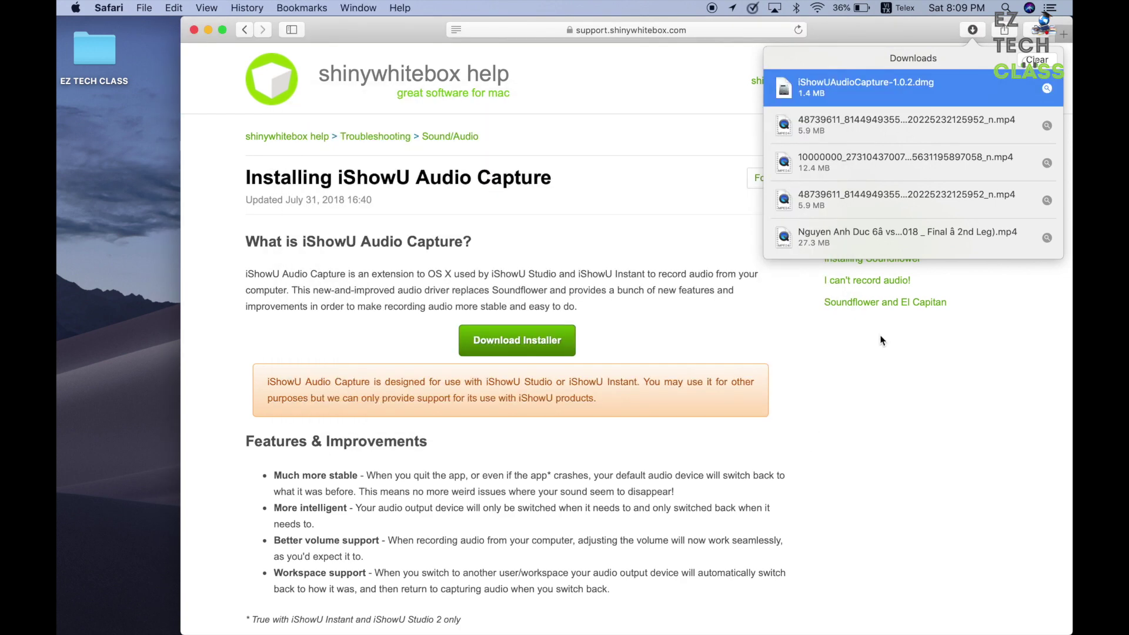
pyautogui.click(712, 79)
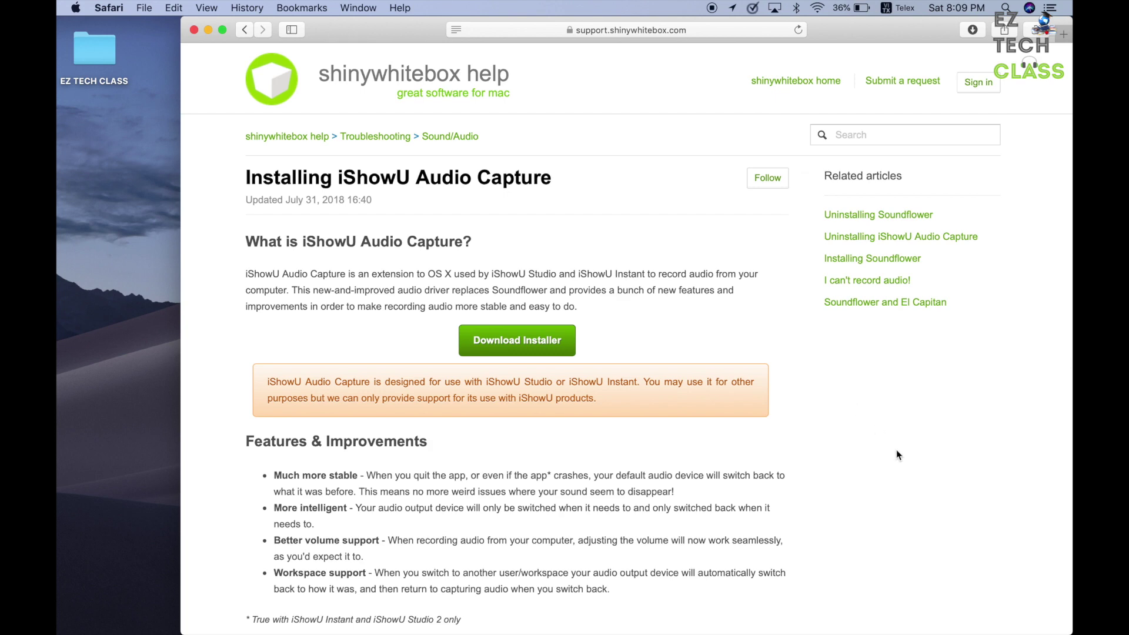
# Step: Read through the High Sierra installation instructions, including the blocked system extension and Security & Privacy steps
pyautogui.scroll(-4, 896, 449)
pyautogui.scroll(-10, 897, 450)
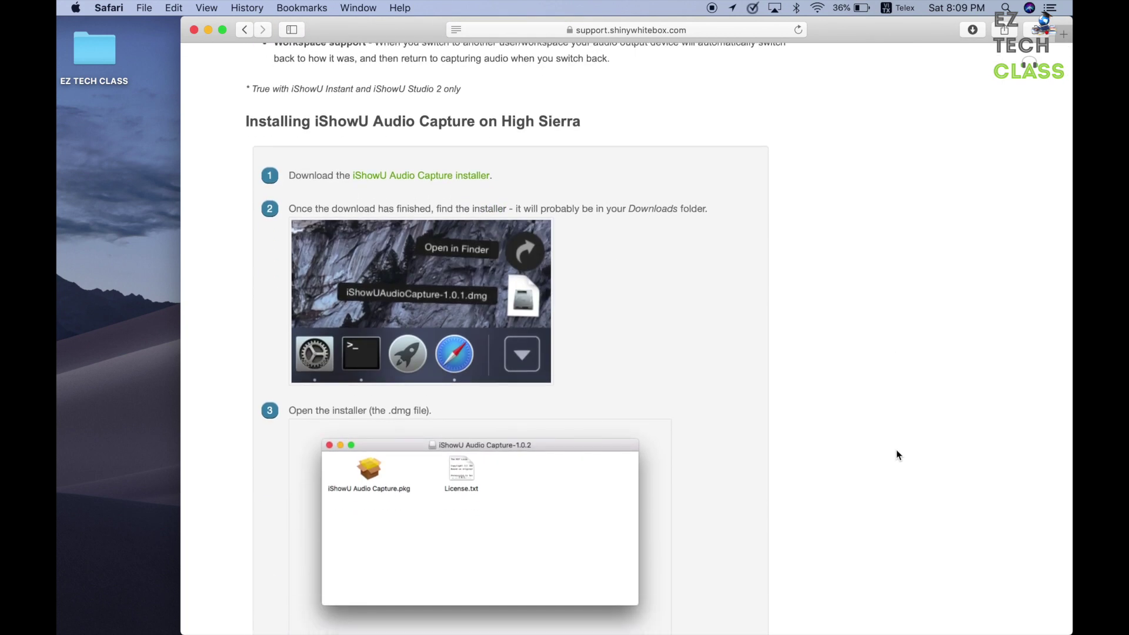
pyautogui.scroll(-4, 896, 454)
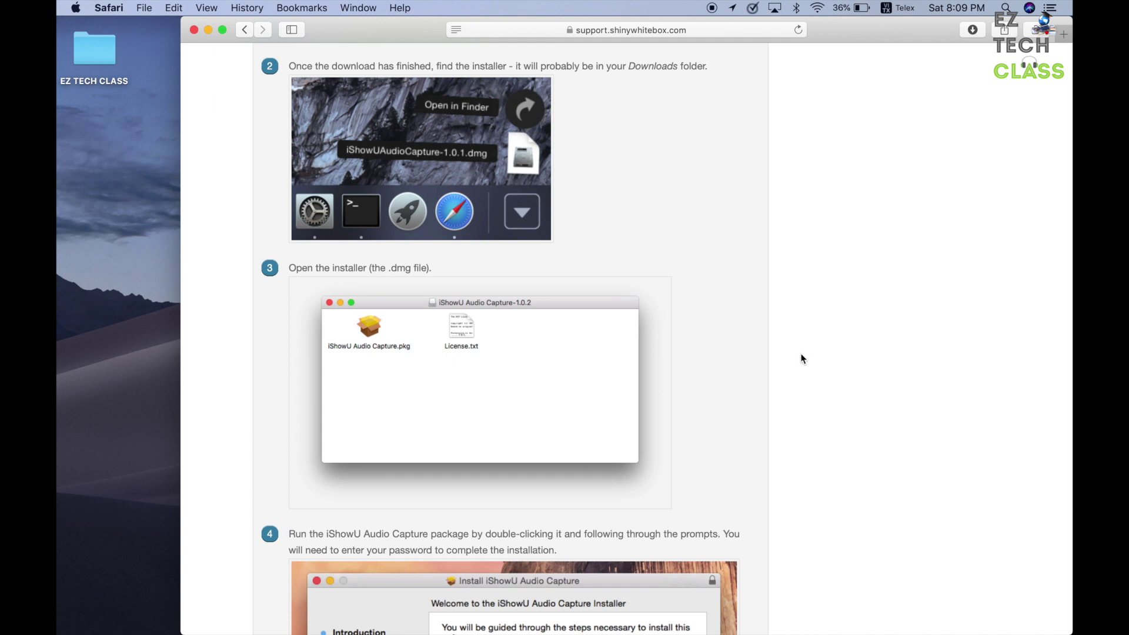
pyautogui.scroll(-15, 831, 405)
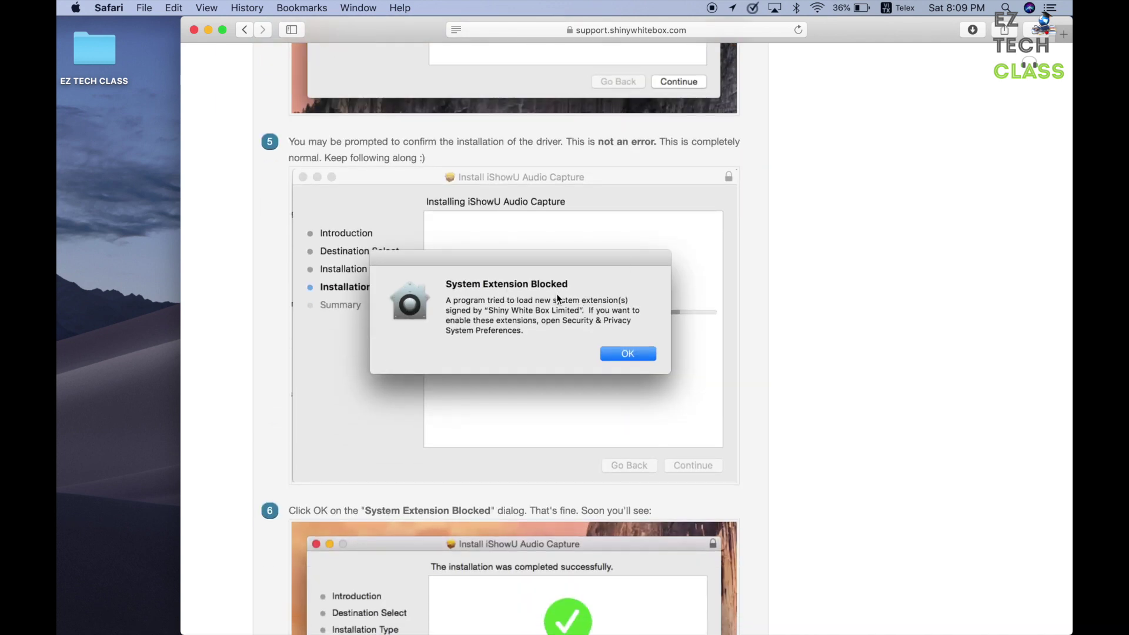
pyautogui.scroll(-6, 798, 452)
pyautogui.scroll(-8, 797, 453)
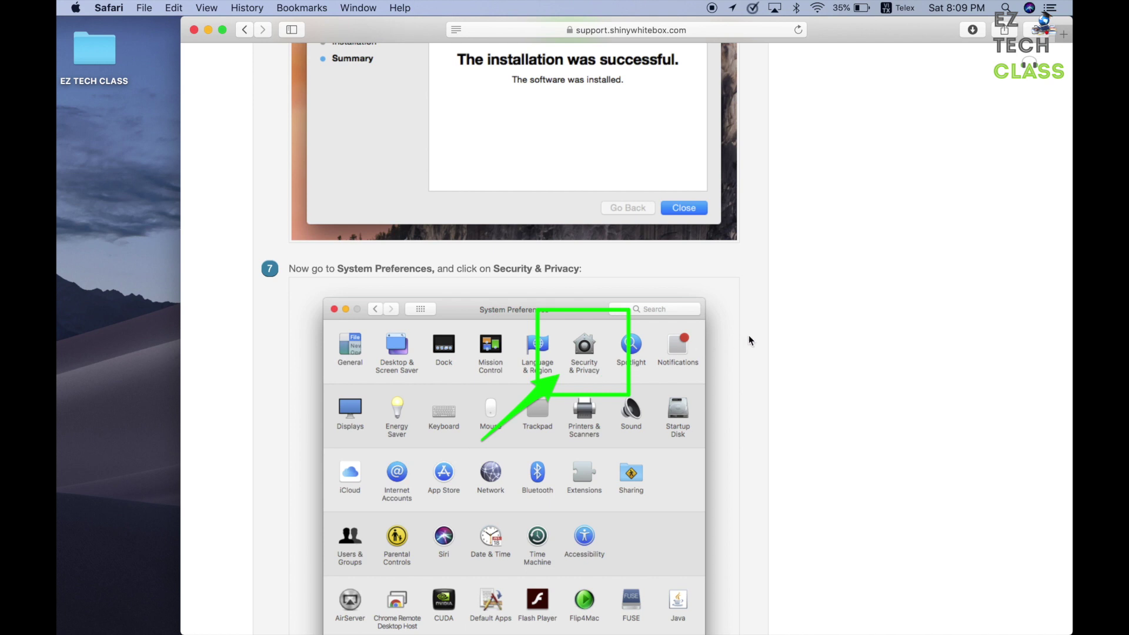
pyautogui.scroll(13, 749, 334)
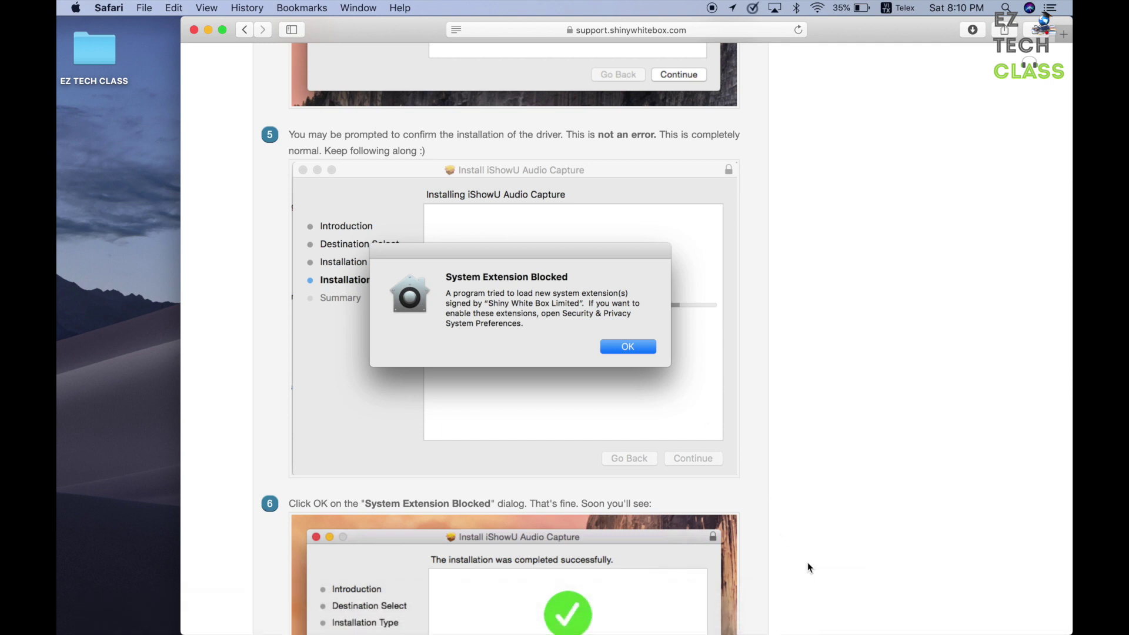
# Step: Switch to the iShowU Audio Capture installer, proceed through its pages and authorize the installation with the account password
pyautogui.click(906, 608)
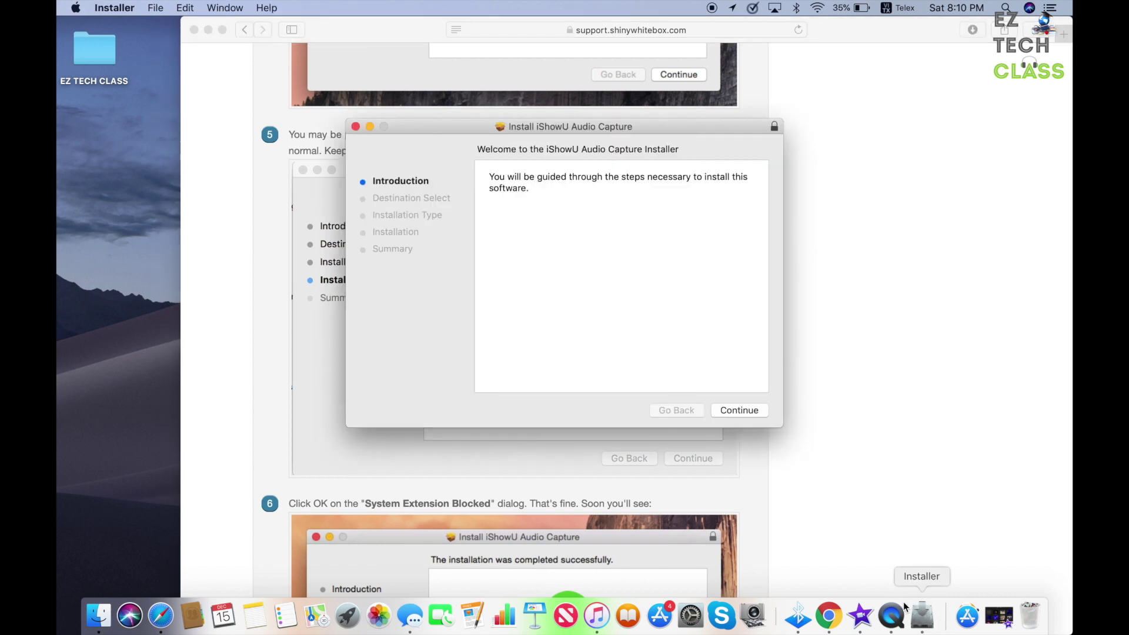
pyautogui.click(756, 412)
pyautogui.click(753, 410)
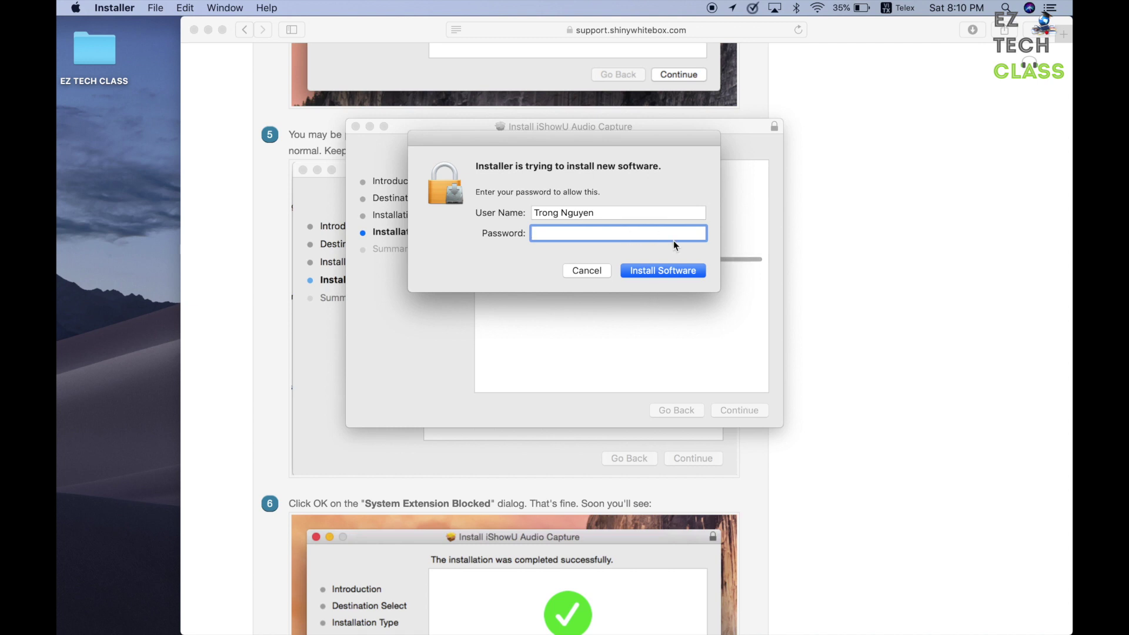
pyautogui.write('••••')
pyautogui.click(676, 270)
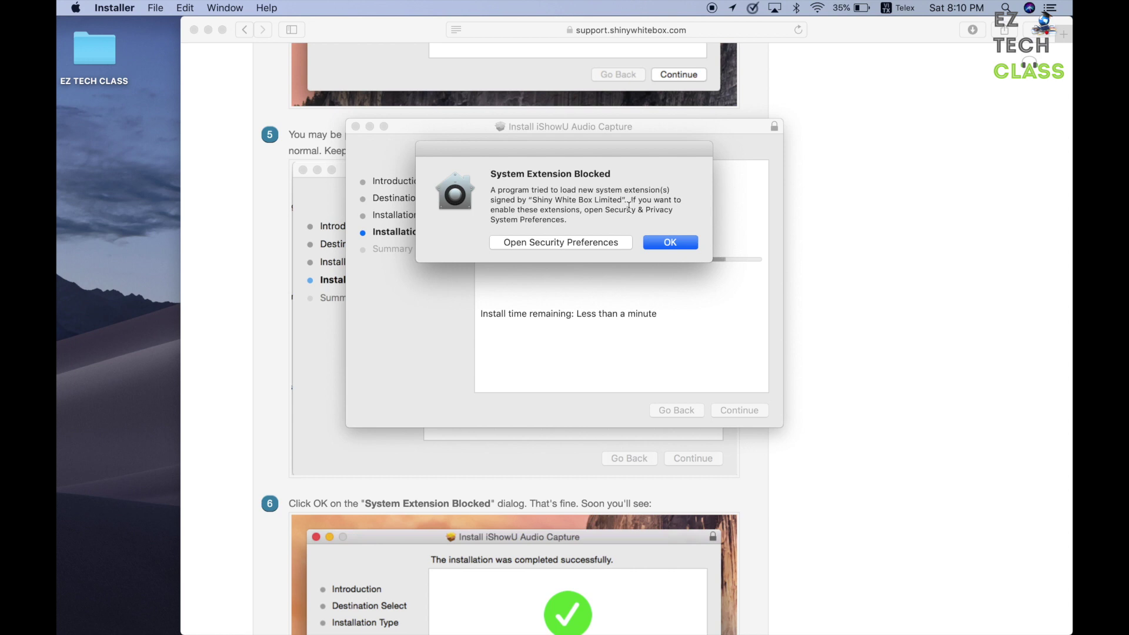
# Step: Allow the blocked system software from Shiny White Box Limited in Security & Privacy, and unlock the settings with the account password
pyautogui.click(582, 242)
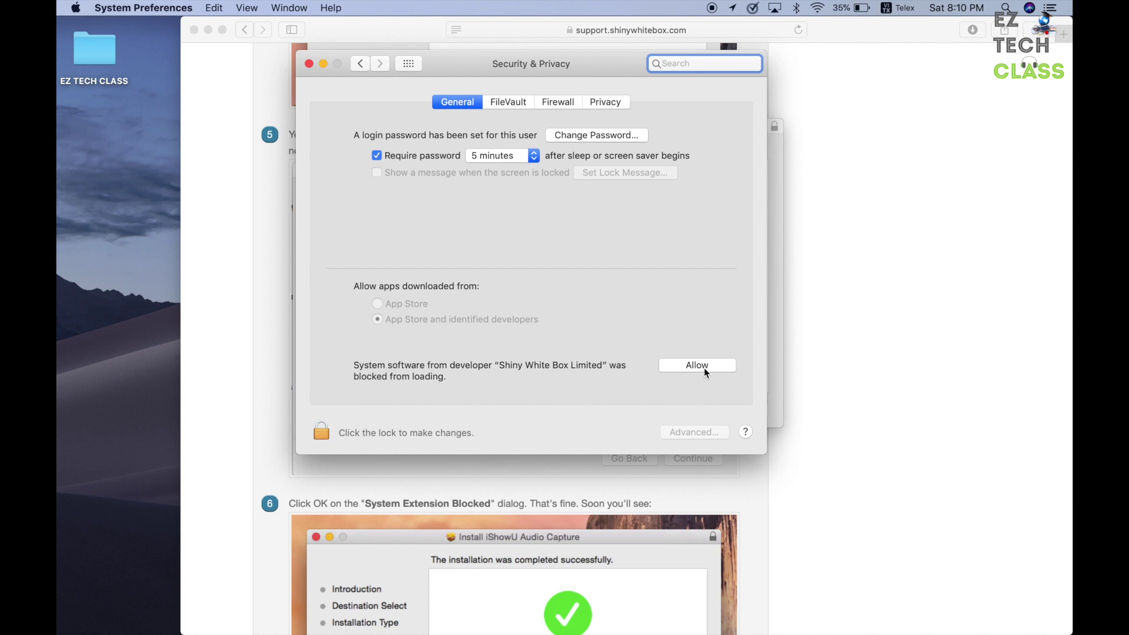
pyautogui.click(704, 369)
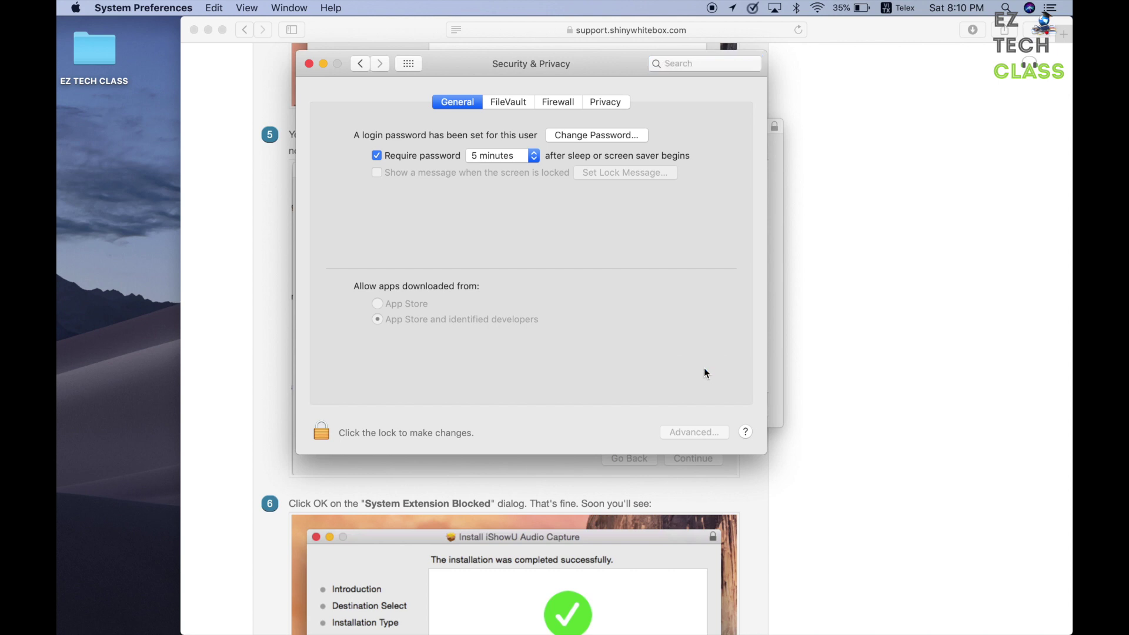
pyautogui.click(323, 430)
pyautogui.write('*')
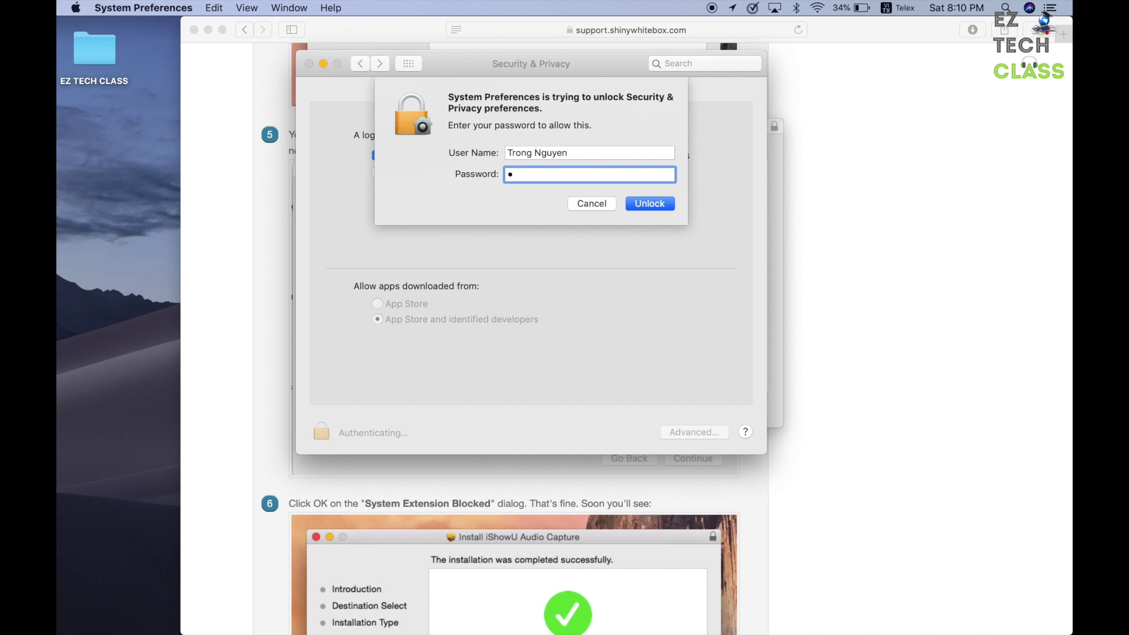
pyautogui.click(661, 205)
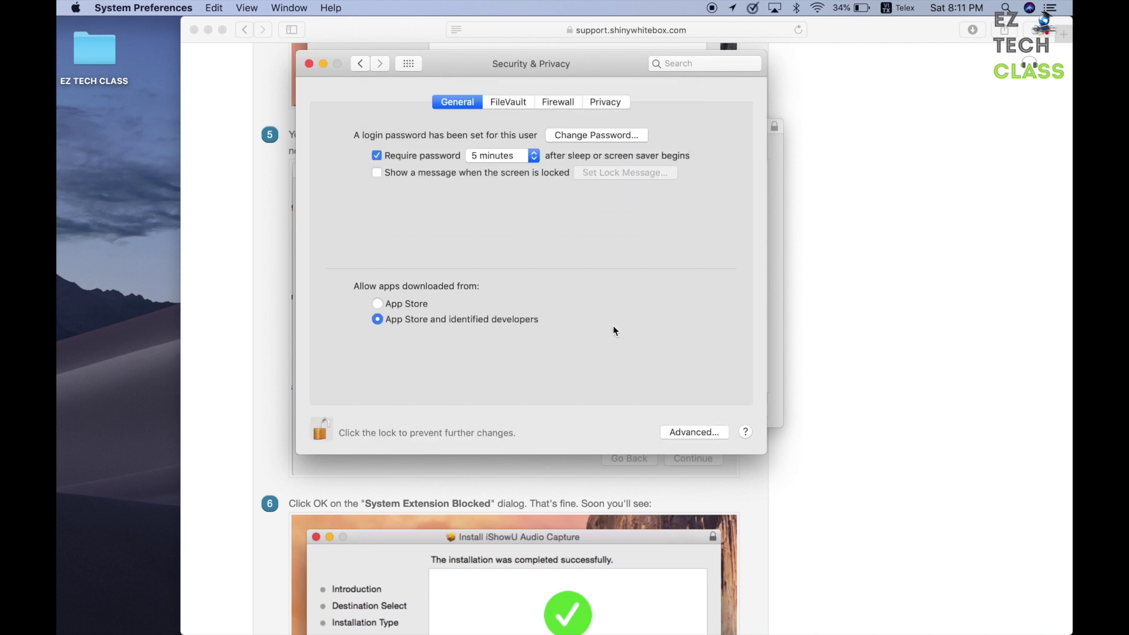
pyautogui.click(309, 64)
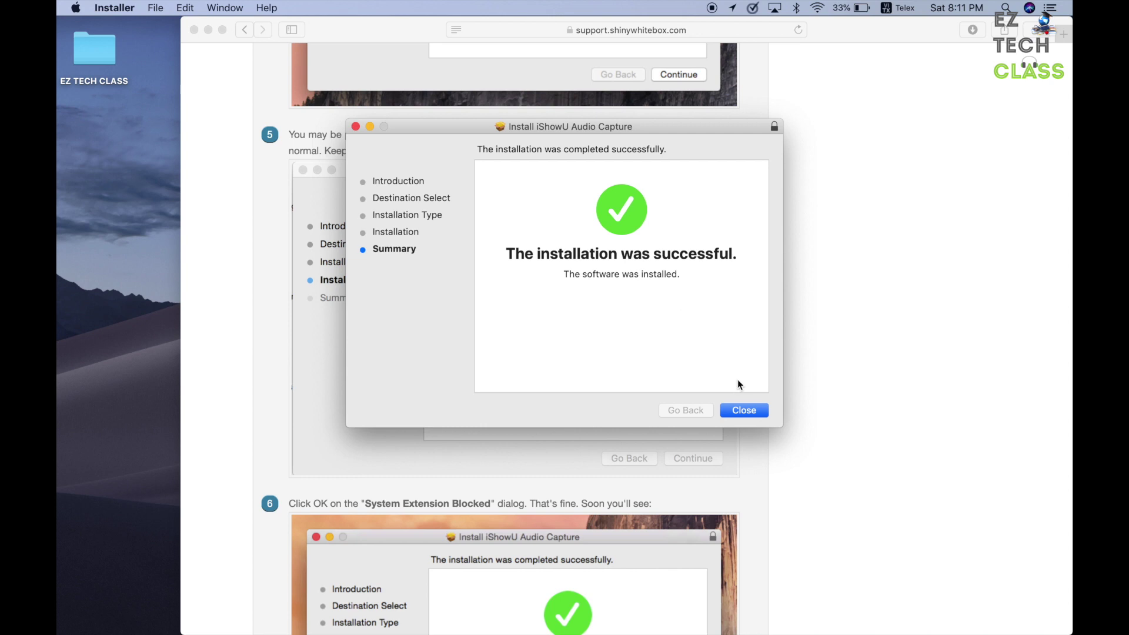
# Step: Finish and close the iShowU Audio Capture installer, returning to the installation instructions page
pyautogui.click(743, 409)
pyautogui.click(571, 208)
pyautogui.scroll(2, 767, 356)
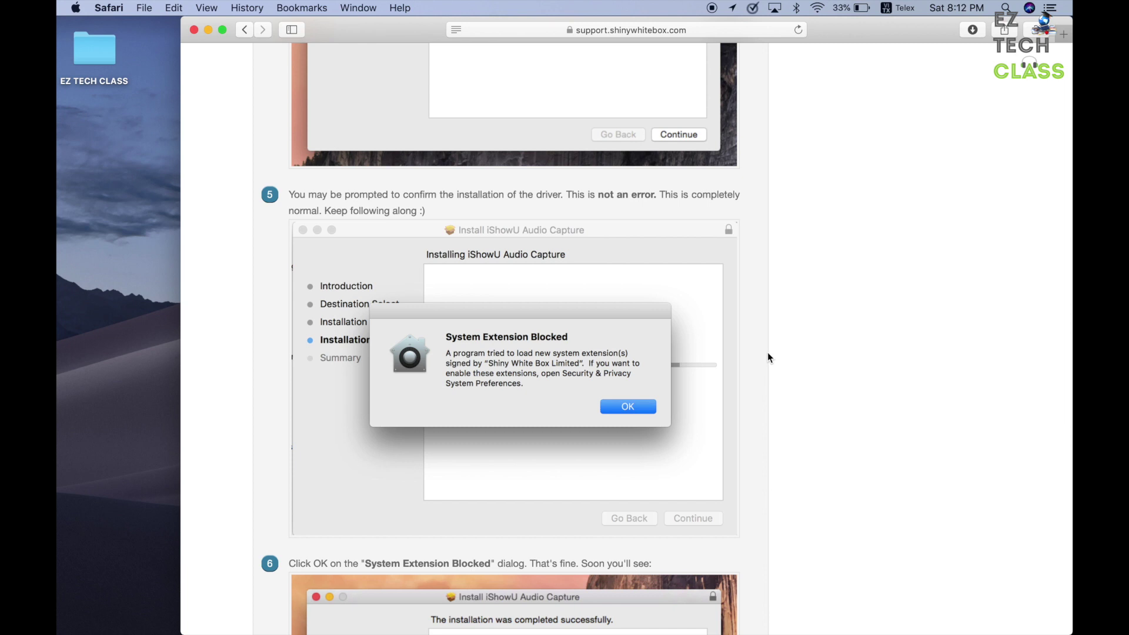
# Step: Find and open Audio MIDI Setup with a Spotlight search for "midi", and move the Audio Devices window nearer the screen's center
pyautogui.press('super+space')
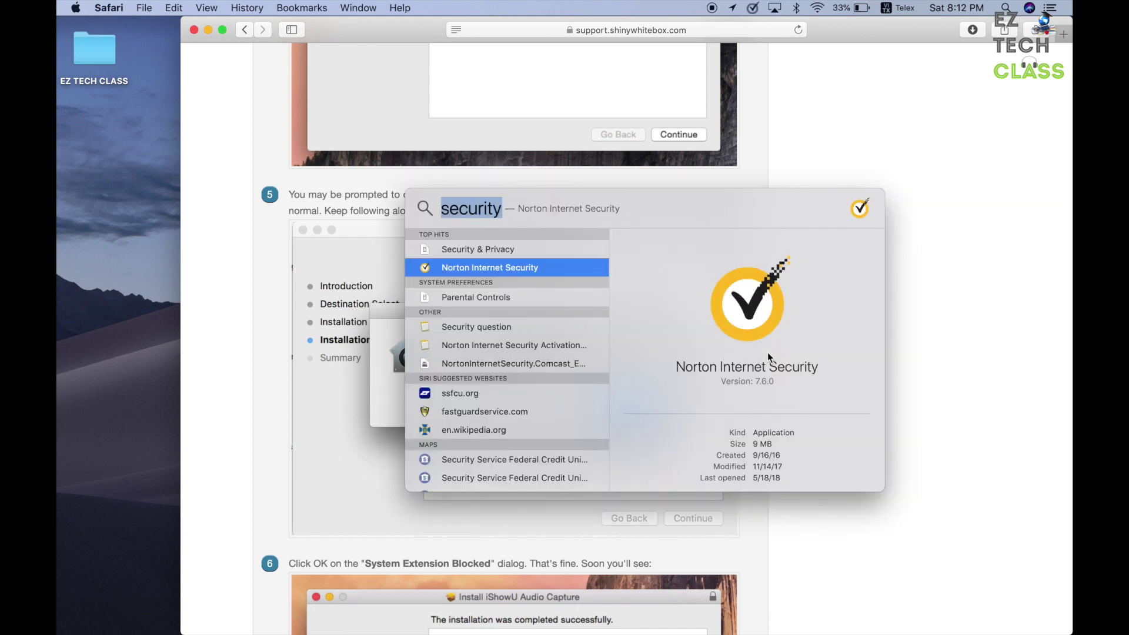
pyautogui.write('midi')
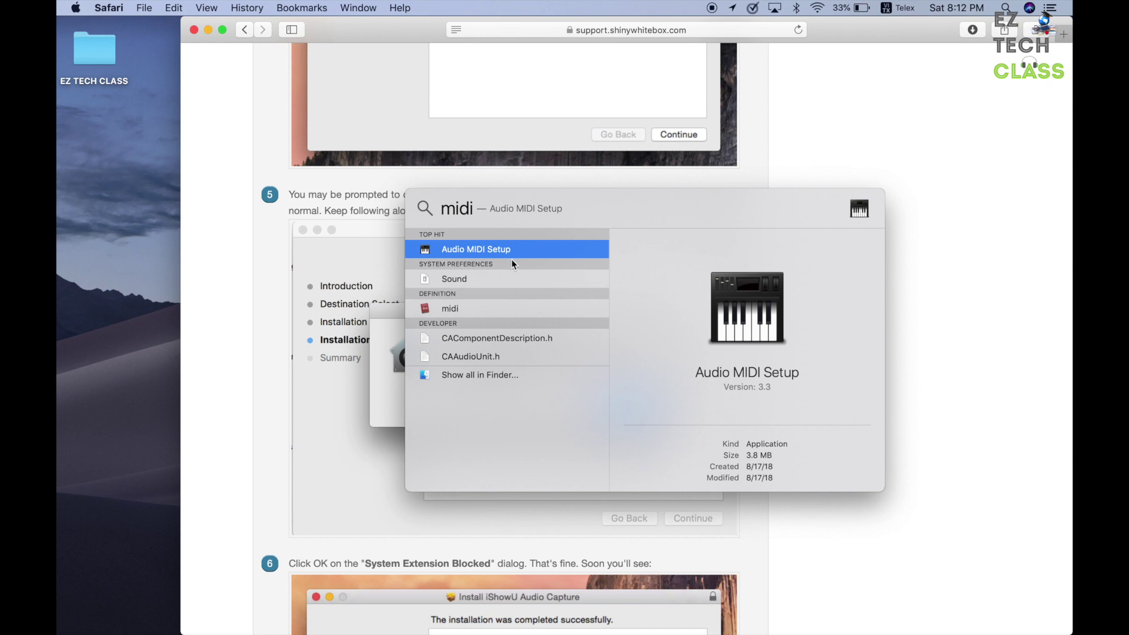
pyautogui.doubleClick(509, 249)
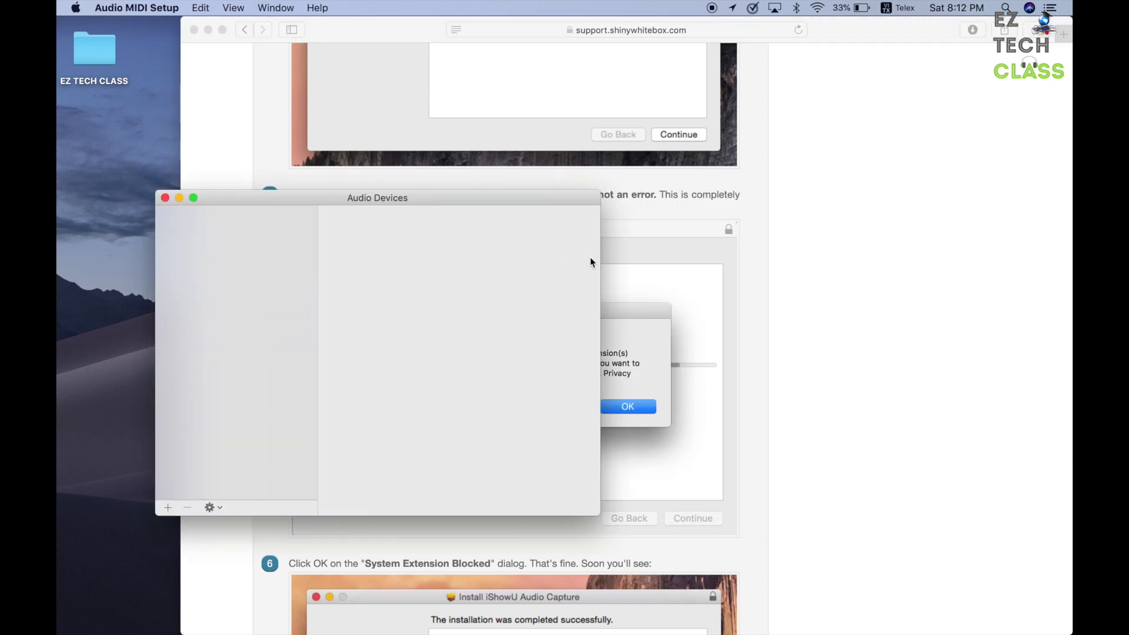
pyautogui.moveTo(484, 203); pyautogui.dragTo(651, 131)
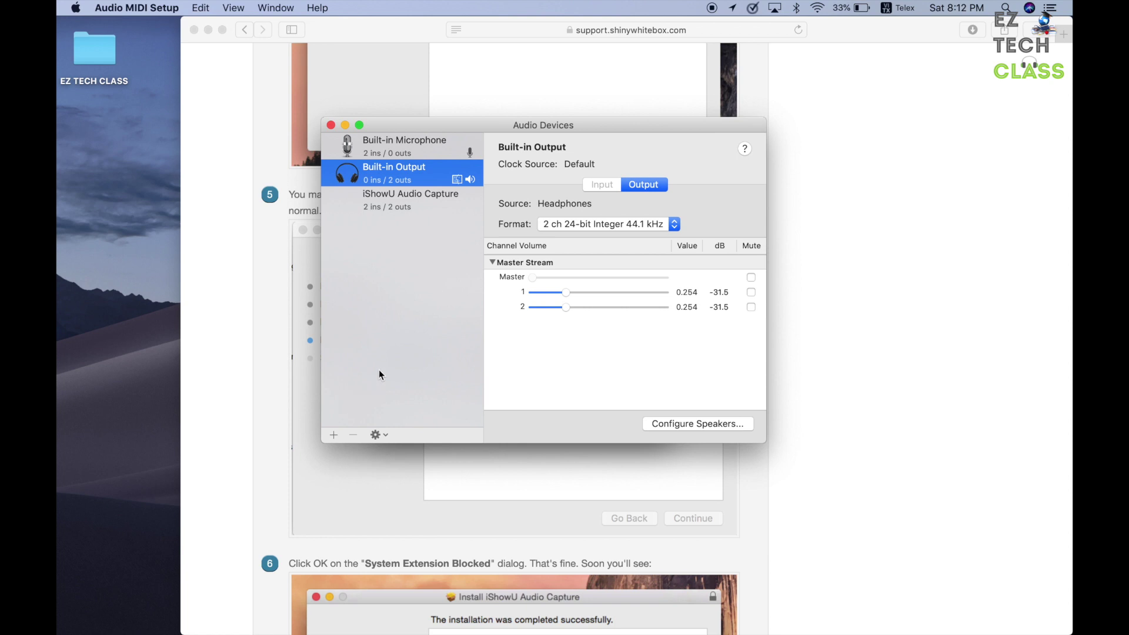
# Step: Create a multi-output device that includes iShowU Audio Capture alongside Built-in Output, and close the Audio Devices window
pyautogui.click(333, 434)
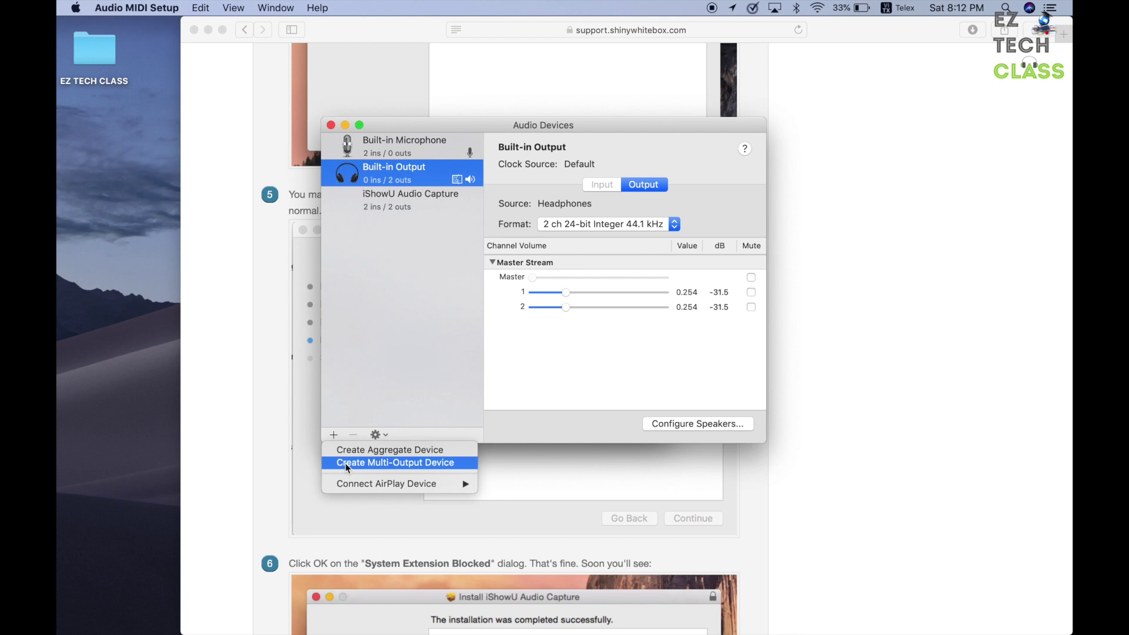
pyautogui.click(353, 463)
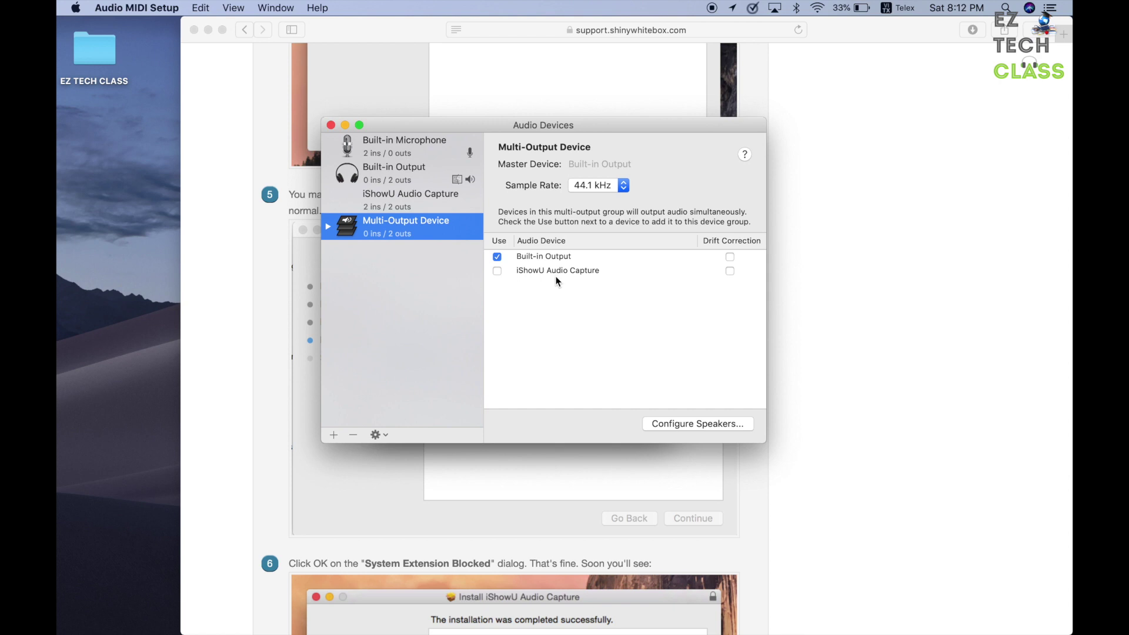
pyautogui.click(497, 271)
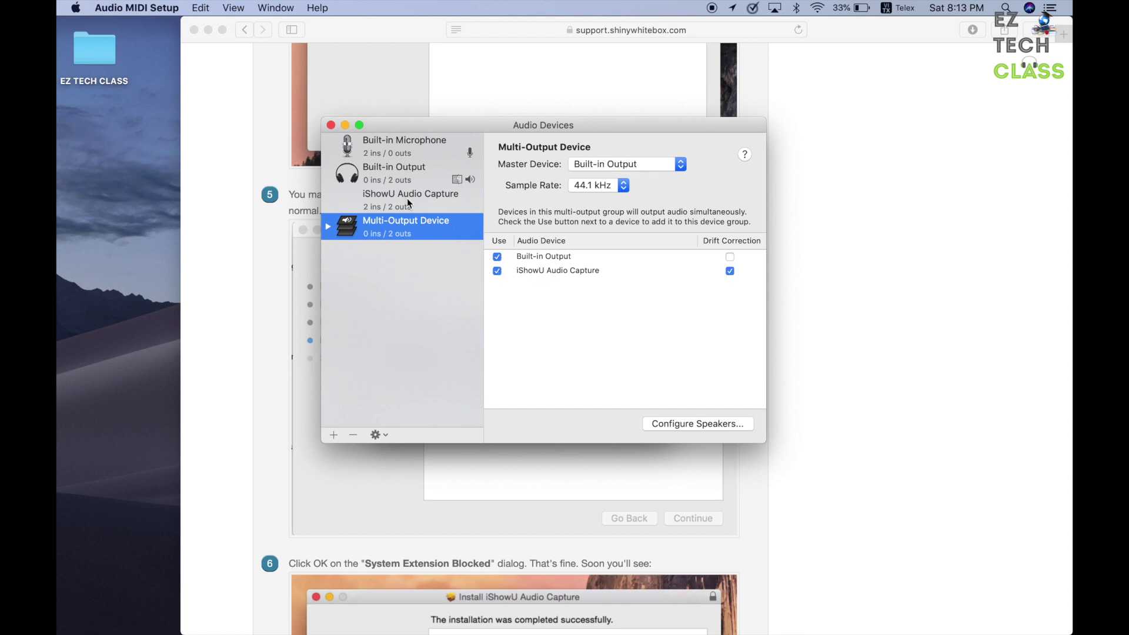
pyautogui.click(331, 126)
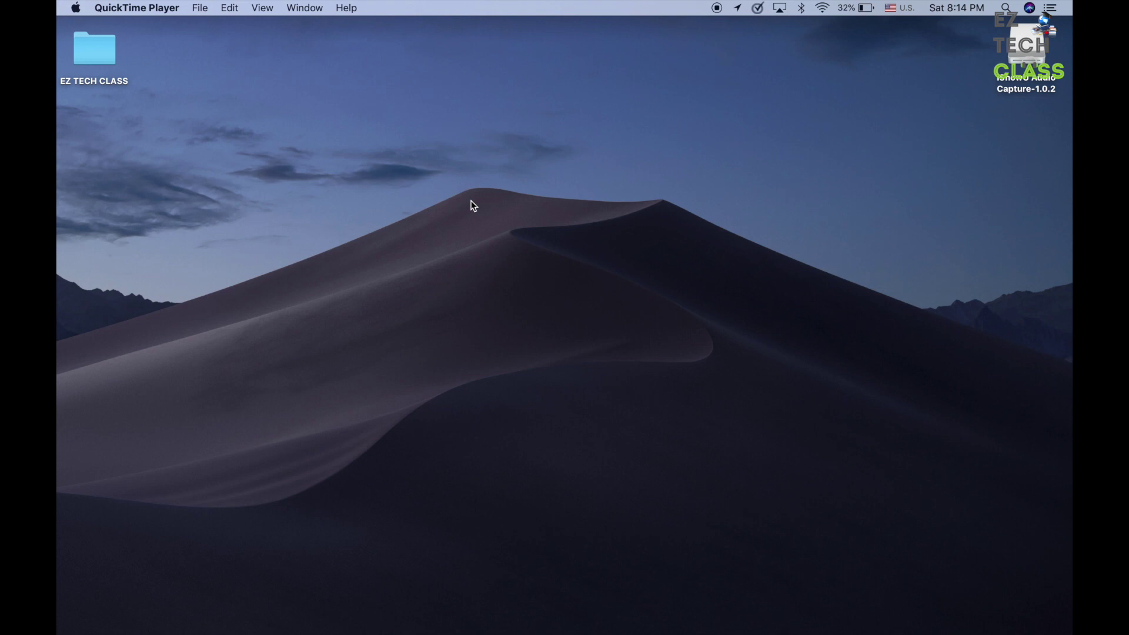
# Step: Open System Preferences with a Spotlight search for "sou" and dismiss the alert about the Ink preferences pane
pyautogui.click(500, 279)
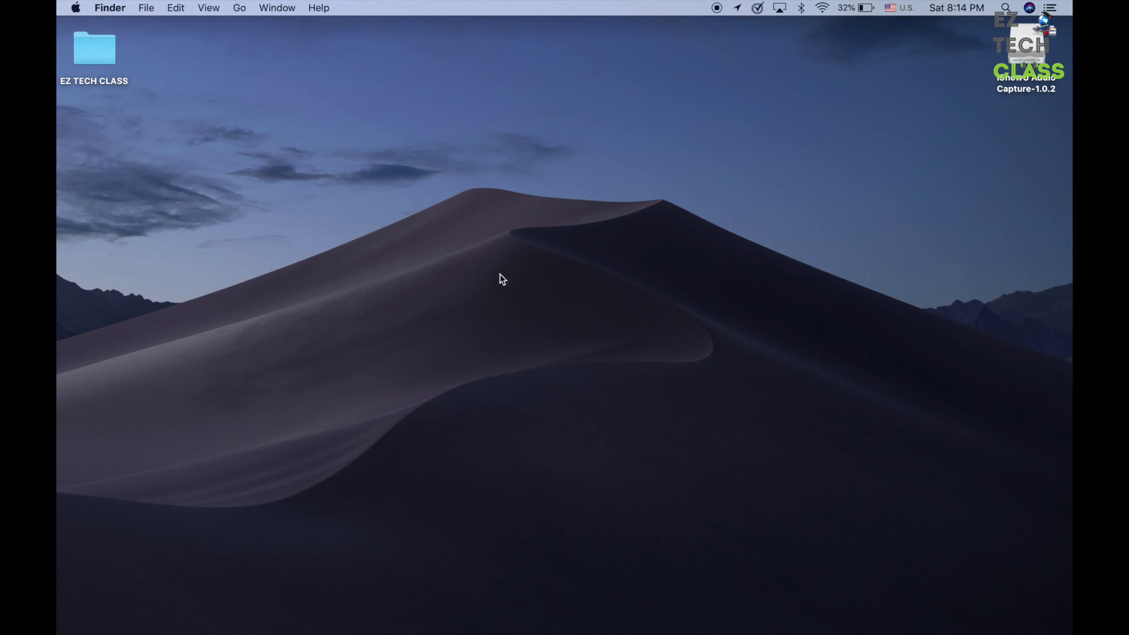
pyautogui.press('super+space')
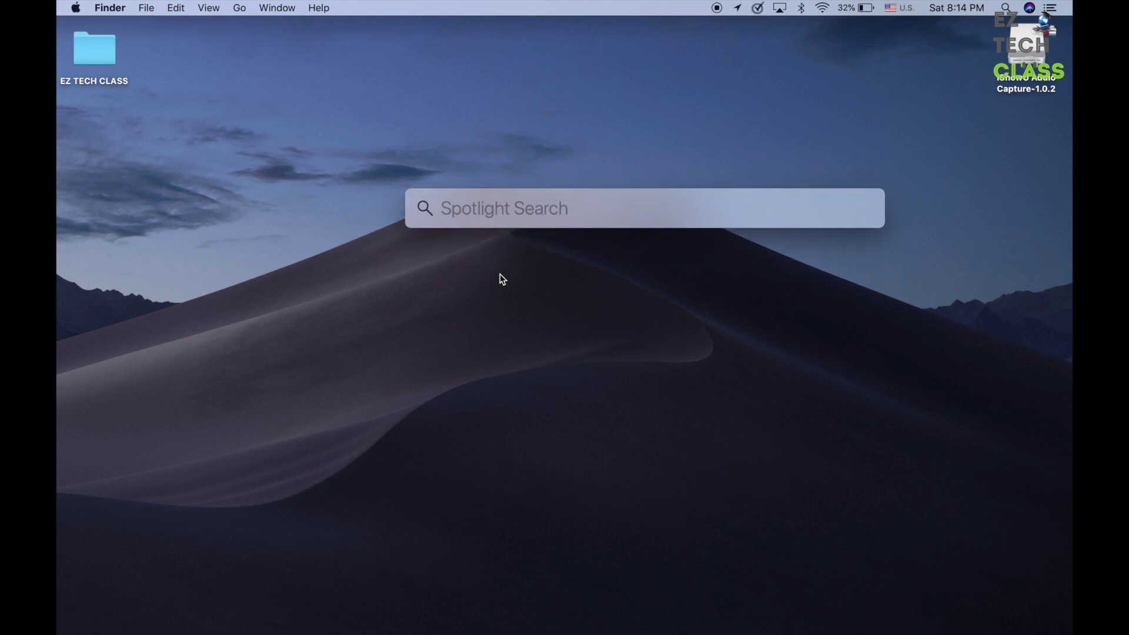
pyautogui.write('sou')
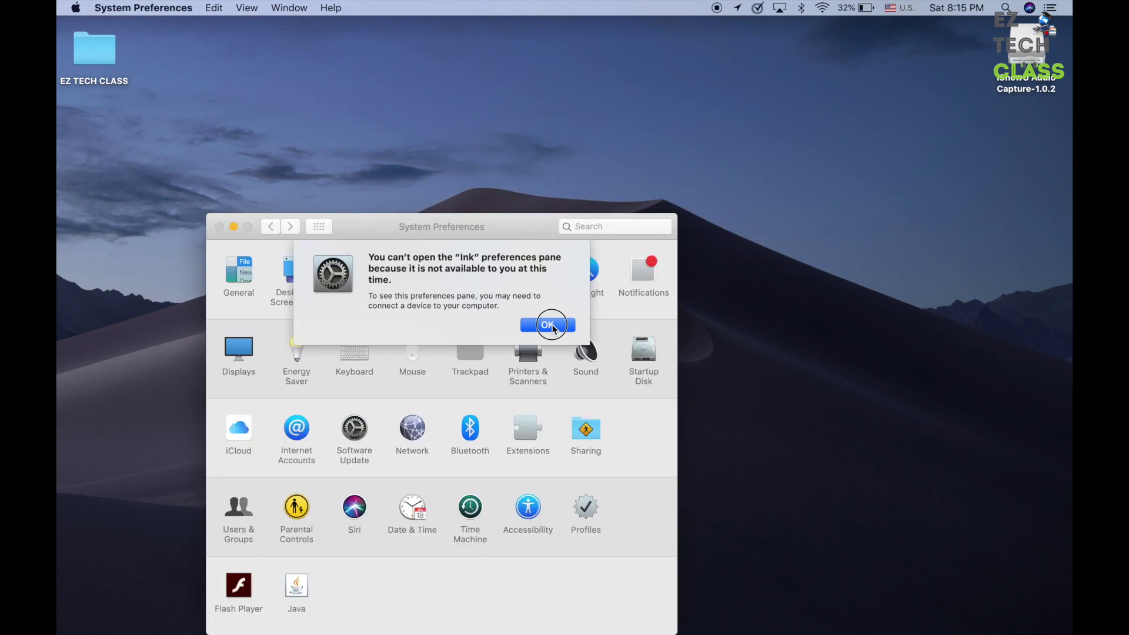
pyautogui.press('Return')
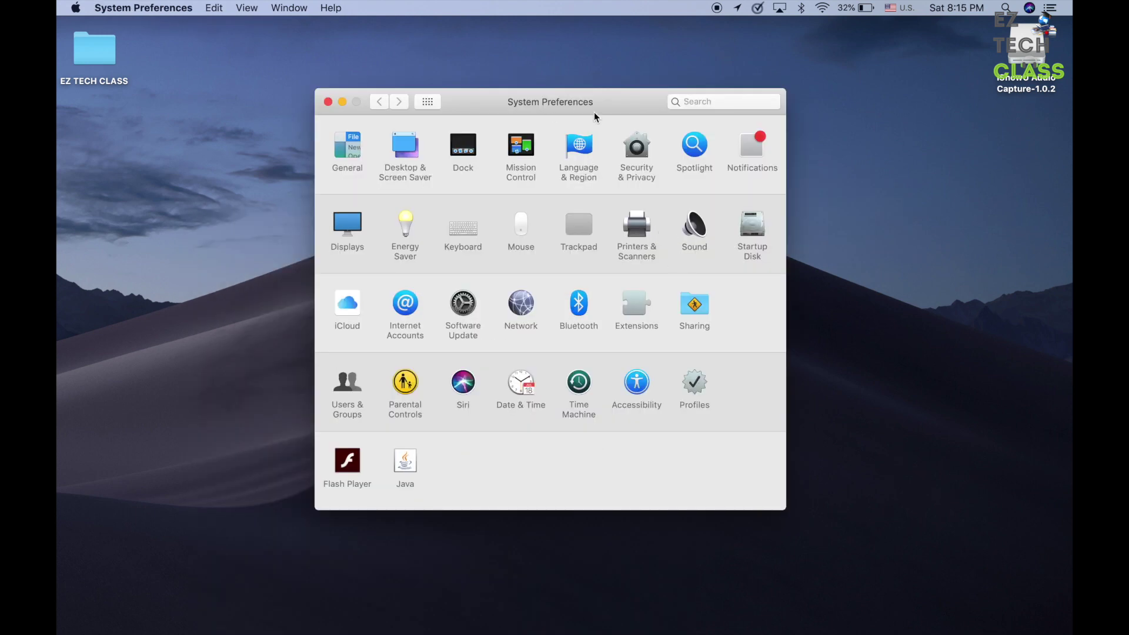
# Step: Choose Multi-Output Device as the sound output in the Sound preferences, and close the preferences window
pyautogui.click(695, 241)
pyautogui.click(575, 138)
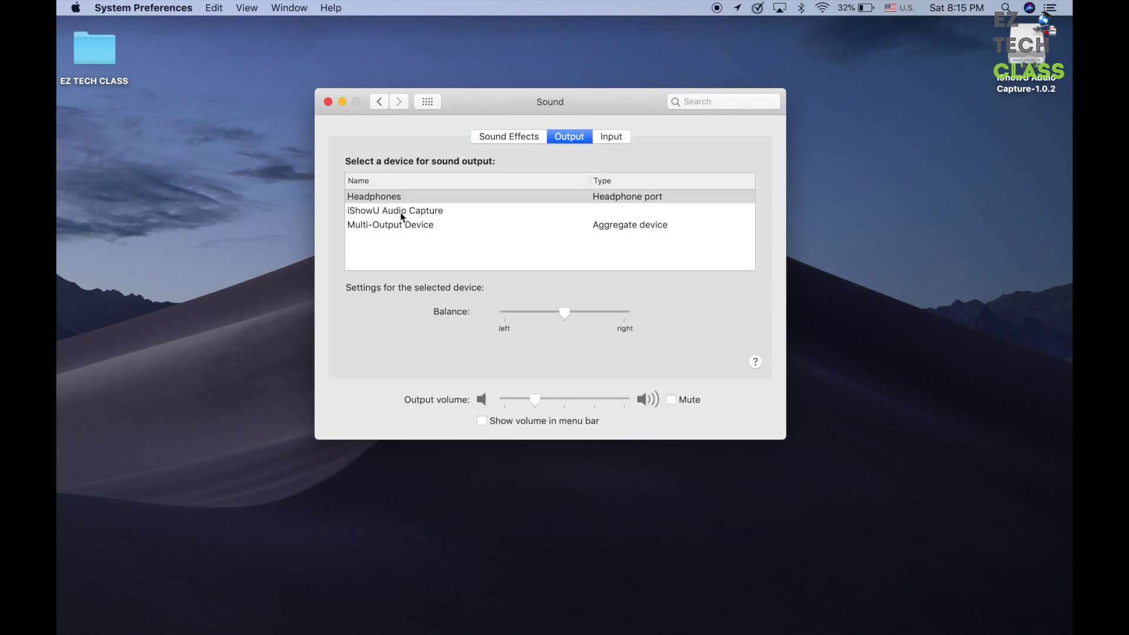
pyautogui.click(414, 212)
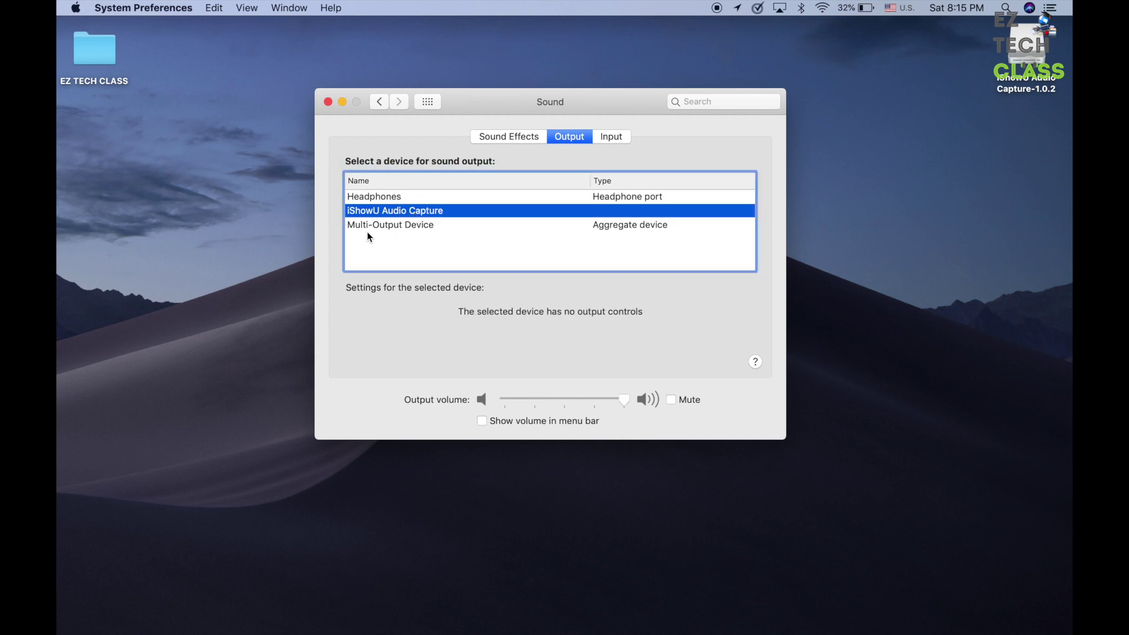
pyautogui.click(439, 225)
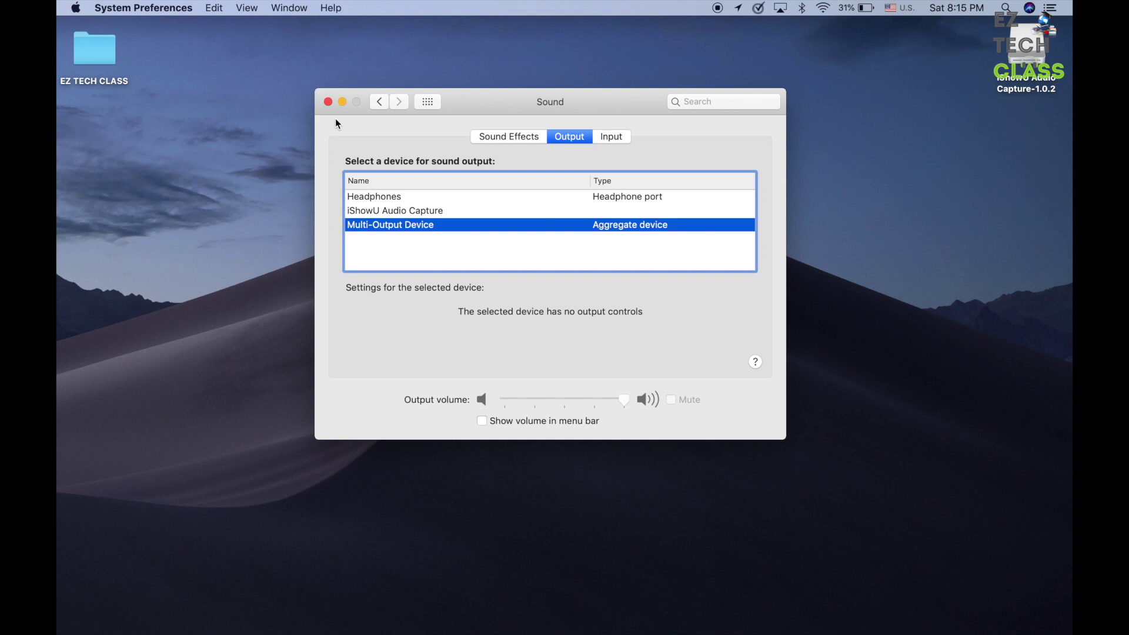
pyautogui.click(327, 104)
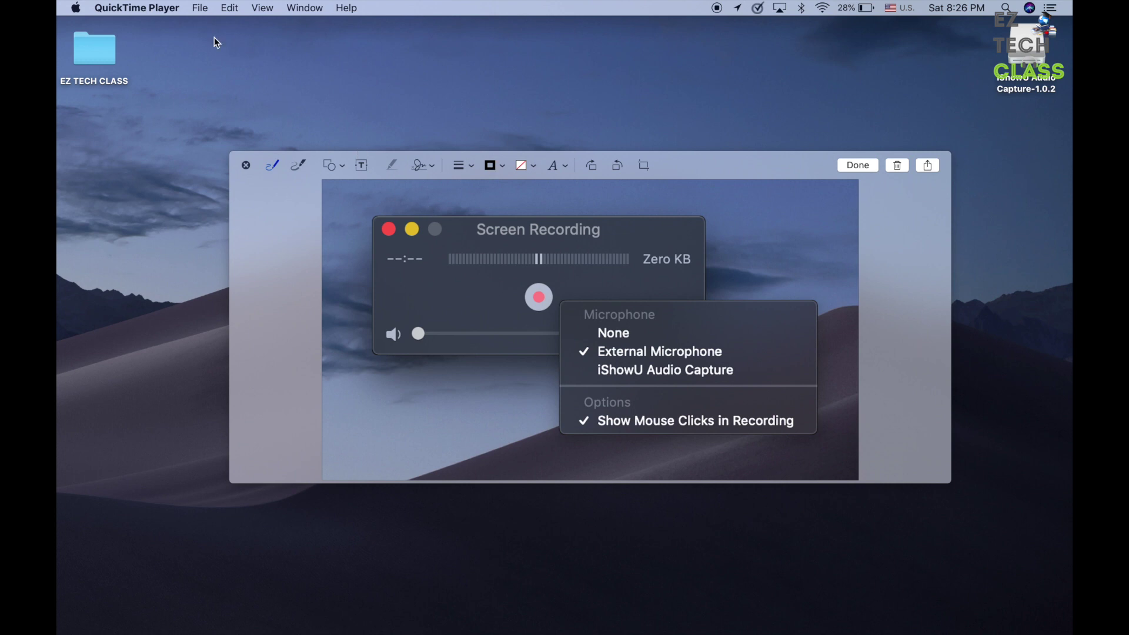
# Step: Review QuickTime Player's new-recording commands, including New Screen Recording, without starting a recording
pyautogui.click(206, 12)
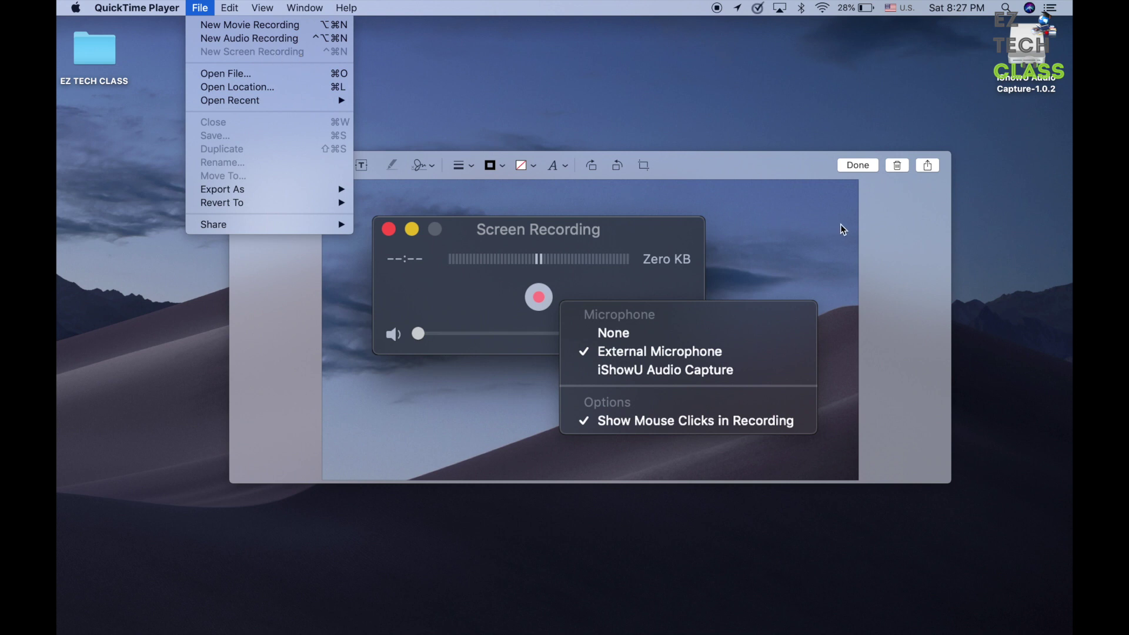
pyautogui.click(867, 226)
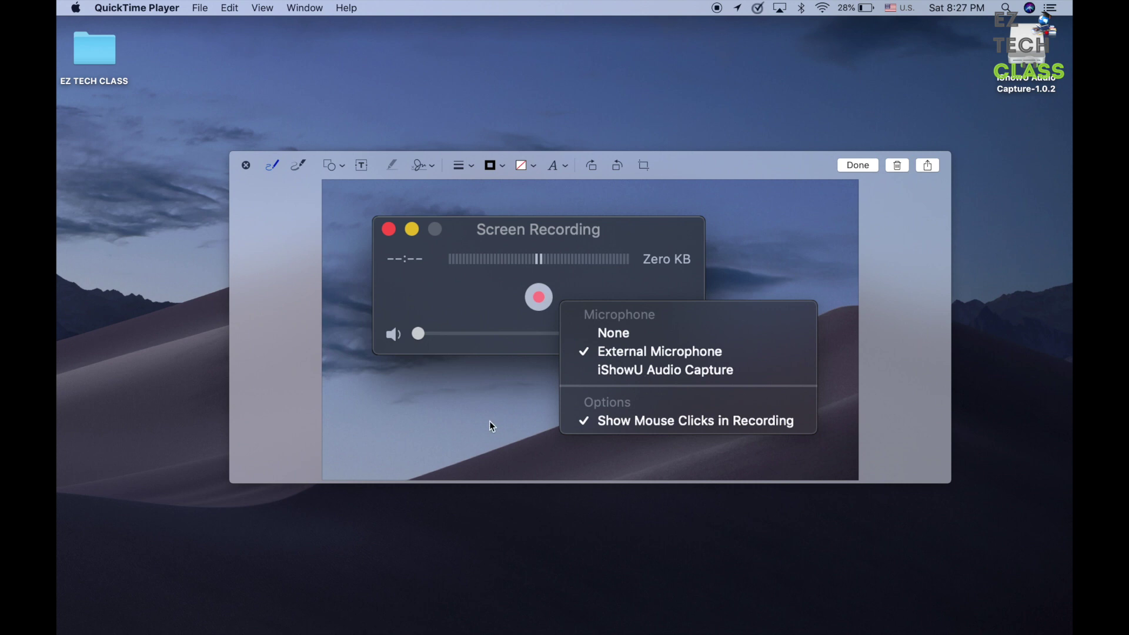
# Step: Switch to Safari, play the YouTube video "Abba - Happy New Year", and set its player volume to a little over half
pyautogui.click(160, 615)
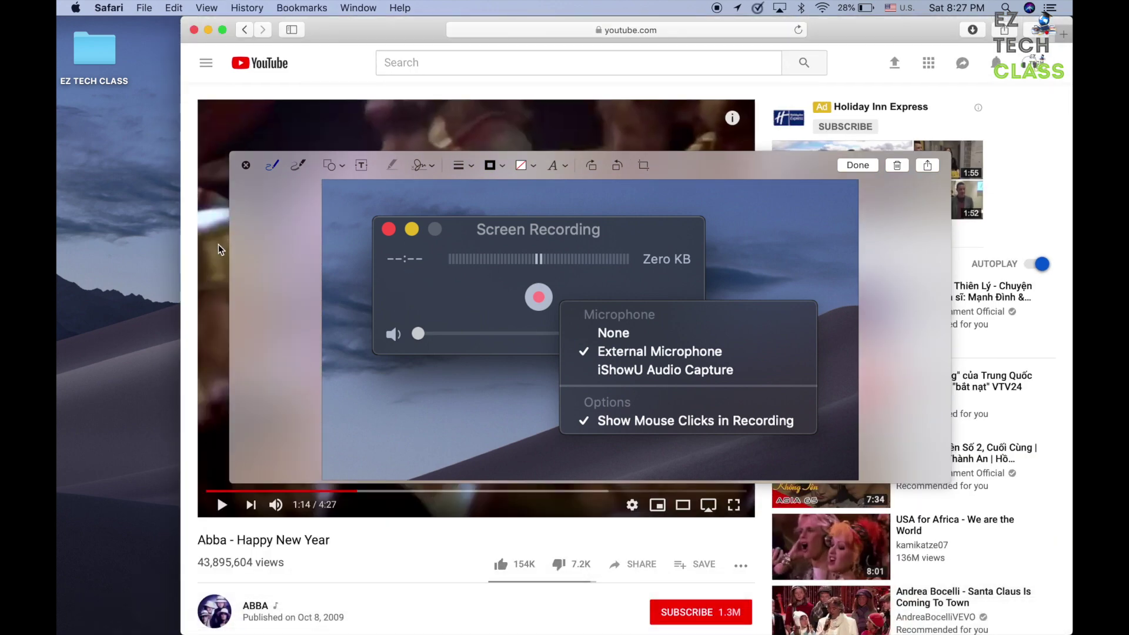
pyautogui.click(224, 247)
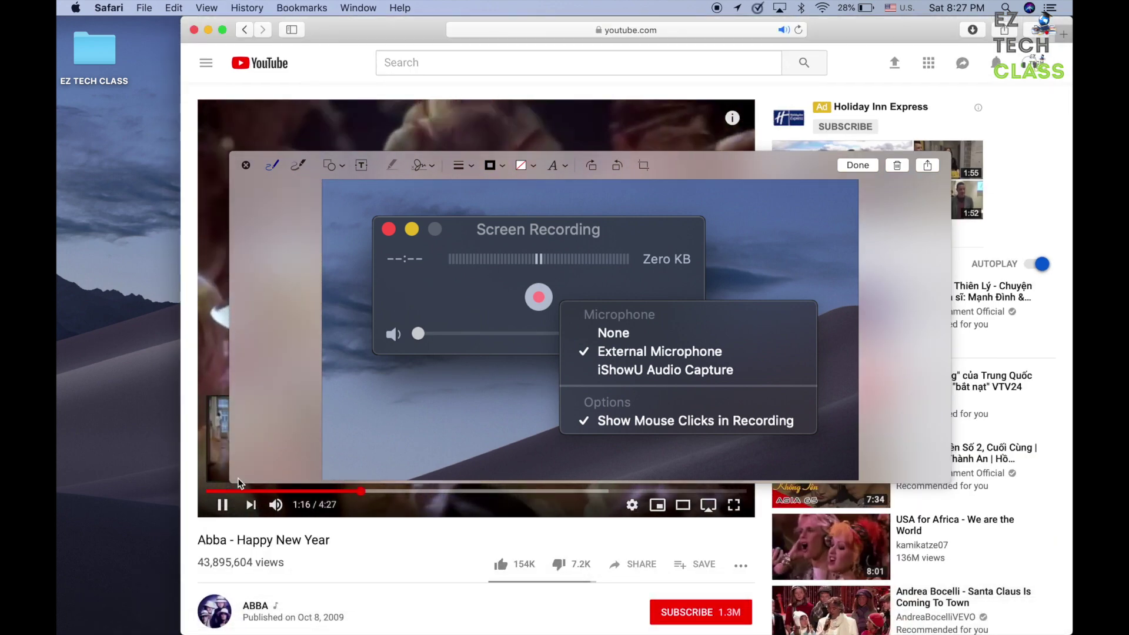
pyautogui.click(307, 506)
pyautogui.moveTo(307, 510); pyautogui.dragTo(312, 507)
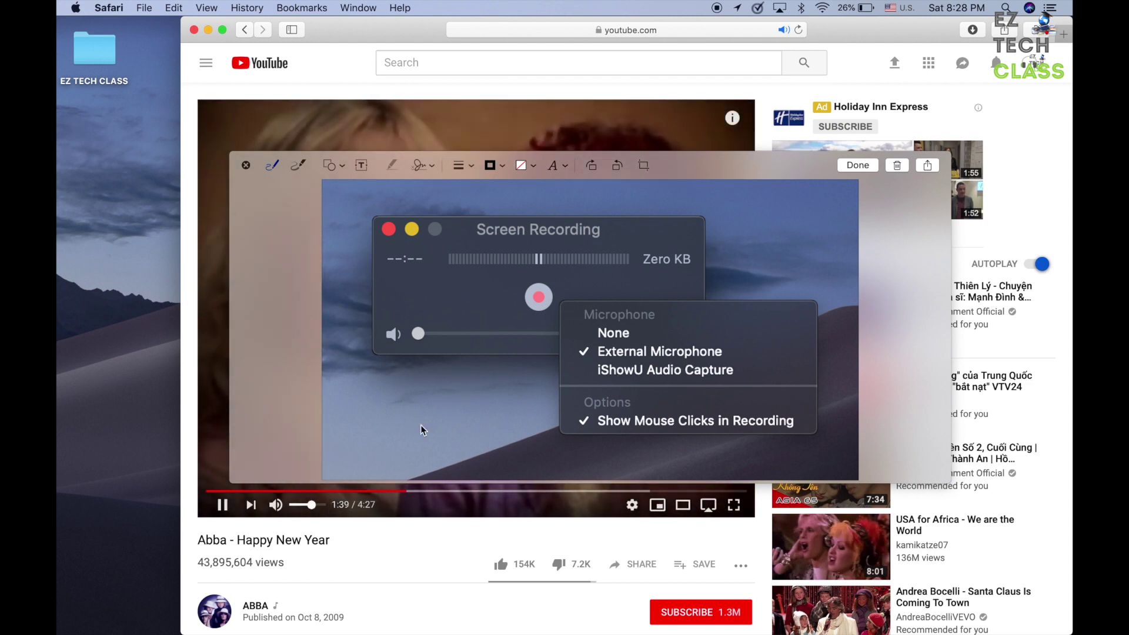
# Step: Close the YouTube page in Safari and return to the Finder desktop
pyautogui.press('super+w')
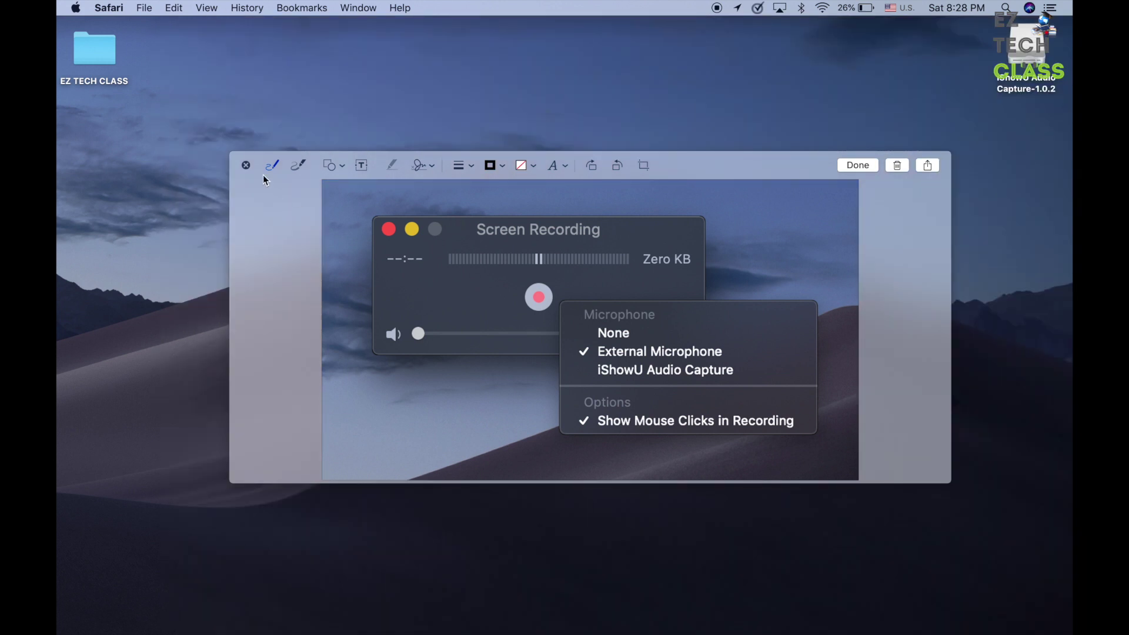
pyautogui.click(363, 113)
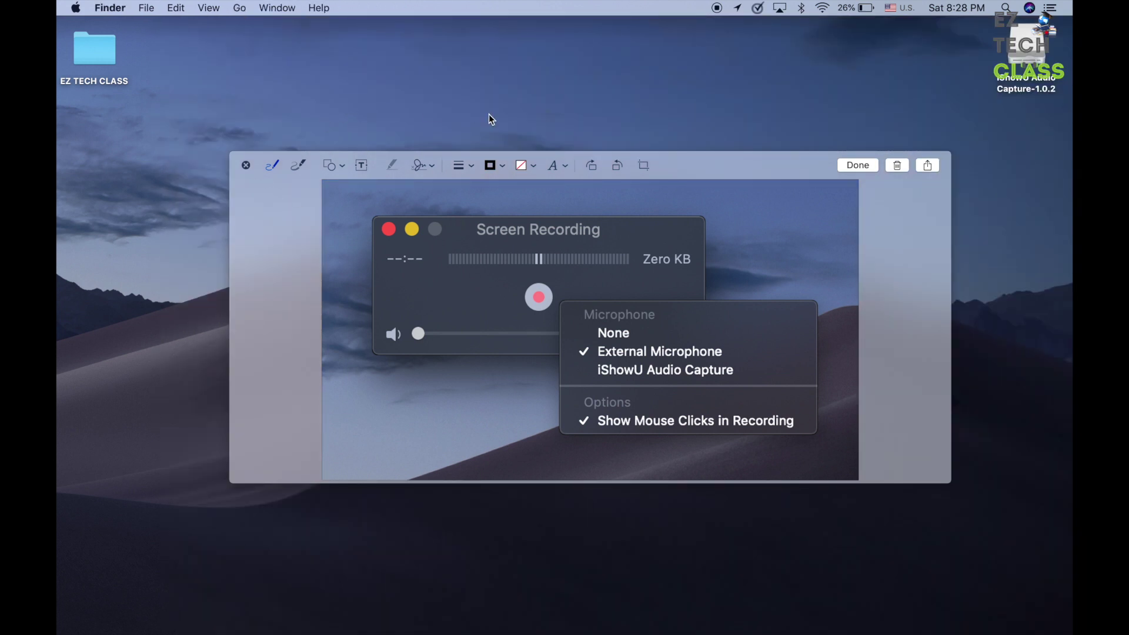